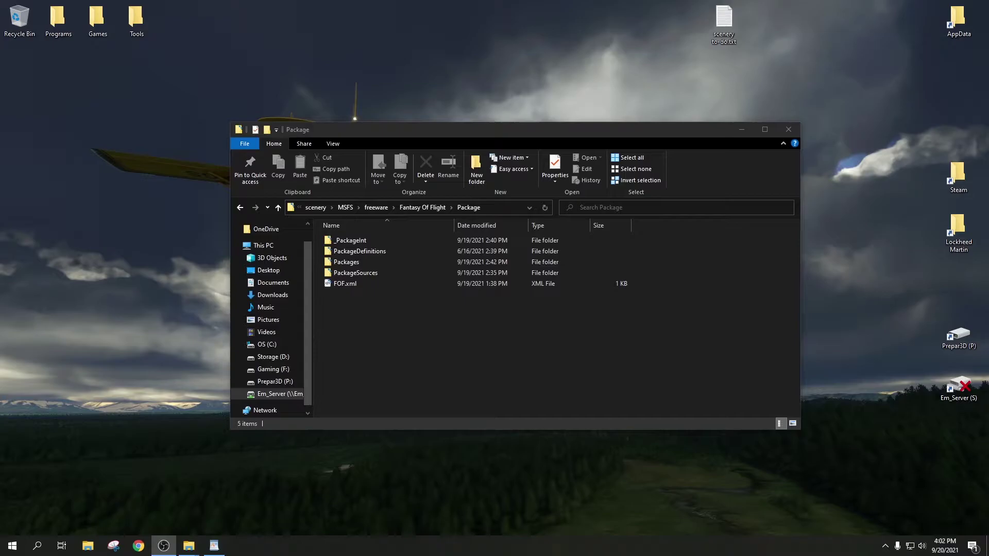
- Return to File Explorer and go into Packages, then the esd-fantasy-of-flight package folder
{"action": "key", "text": "alt+Tab"}
{"action": "left_click", "coordinate": [492, 362]}
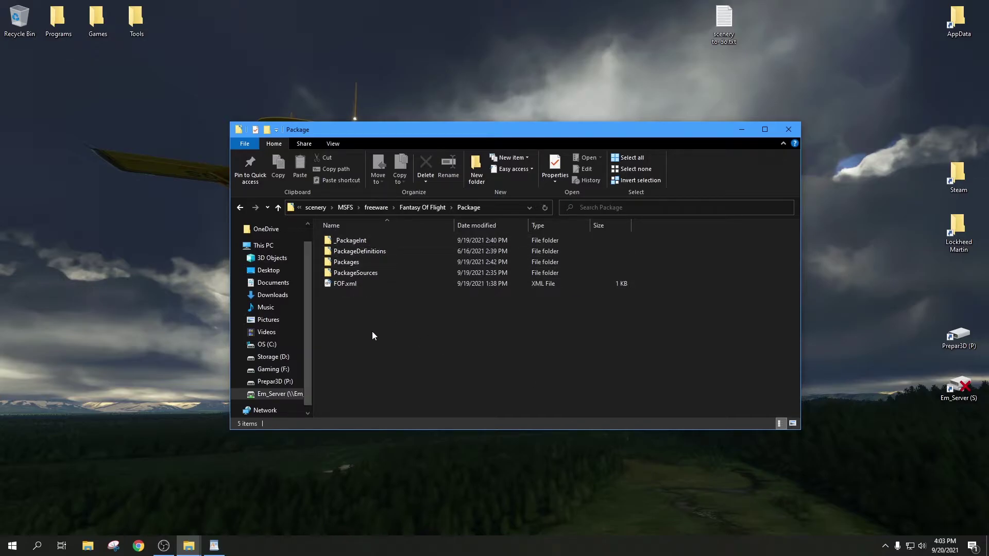
{"action": "double_click", "coordinate": [360, 263]}
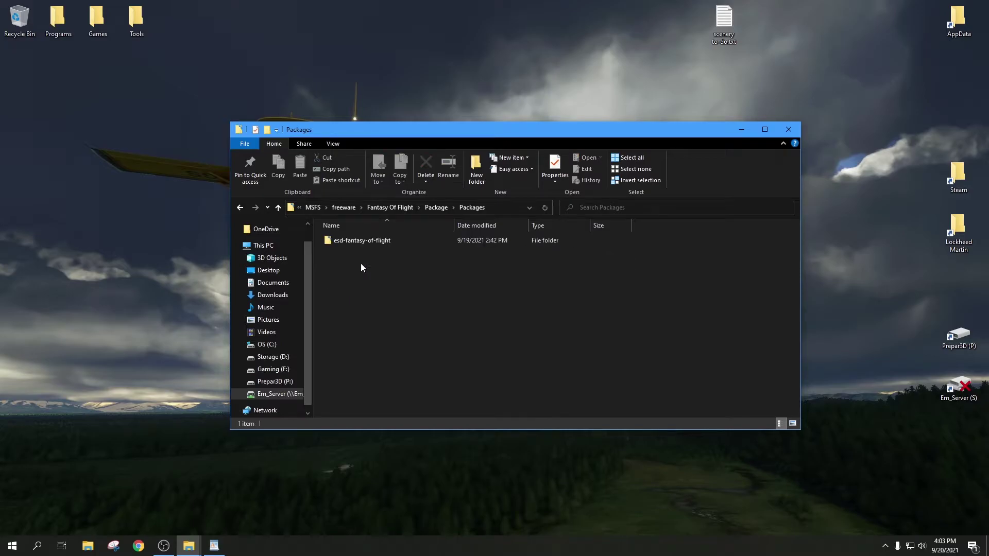
{"action": "double_click", "coordinate": [369, 238]}
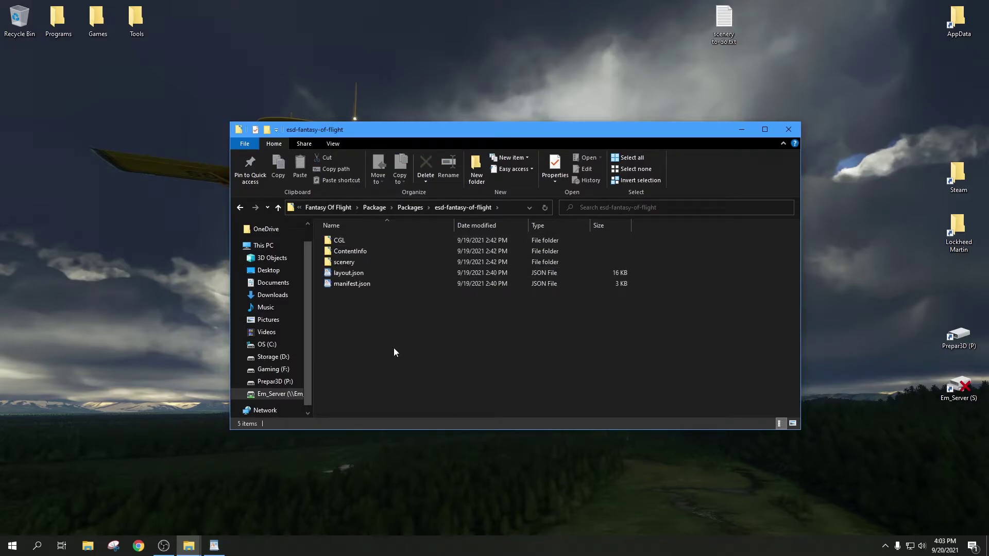
- Open the package's manifest.json in WordPad
{"action": "left_click", "coordinate": [375, 284]}
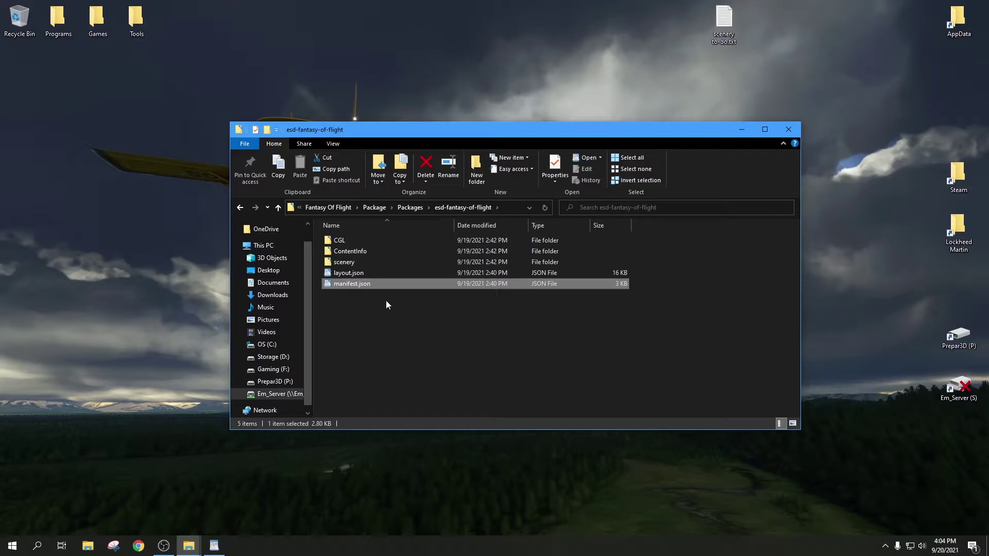
{"action": "right_click", "coordinate": [378, 285]}
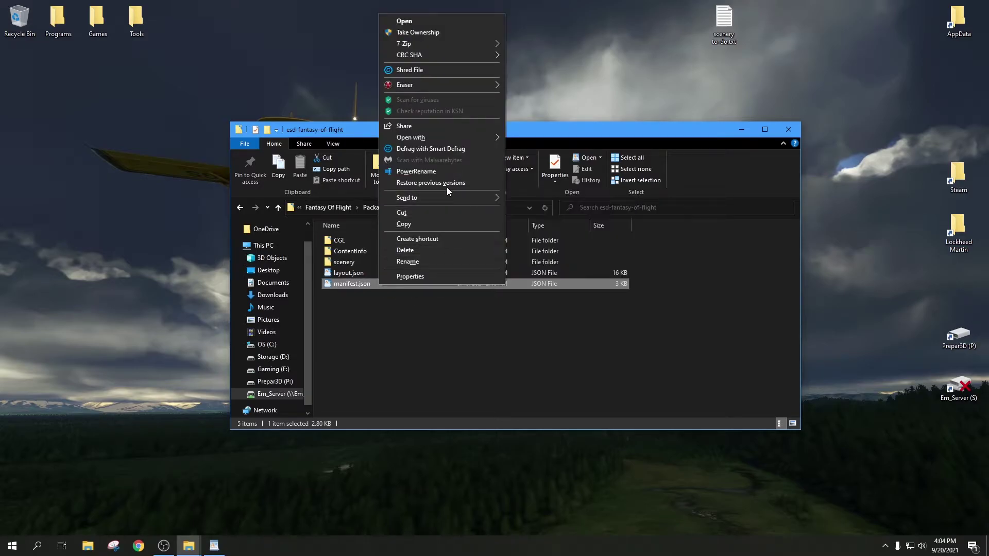
{"action": "mouse_move", "coordinate": [458, 139]}
{"action": "left_click", "coordinate": [531, 160]}
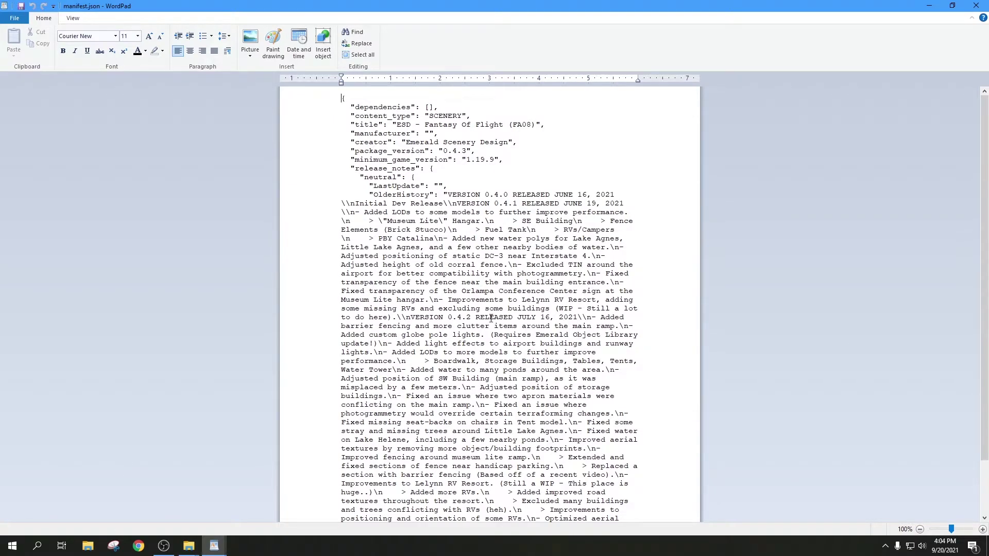
{"action": "scroll", "coordinate": [490, 319], "scroll_direction": "down", "scroll_amount": 3}
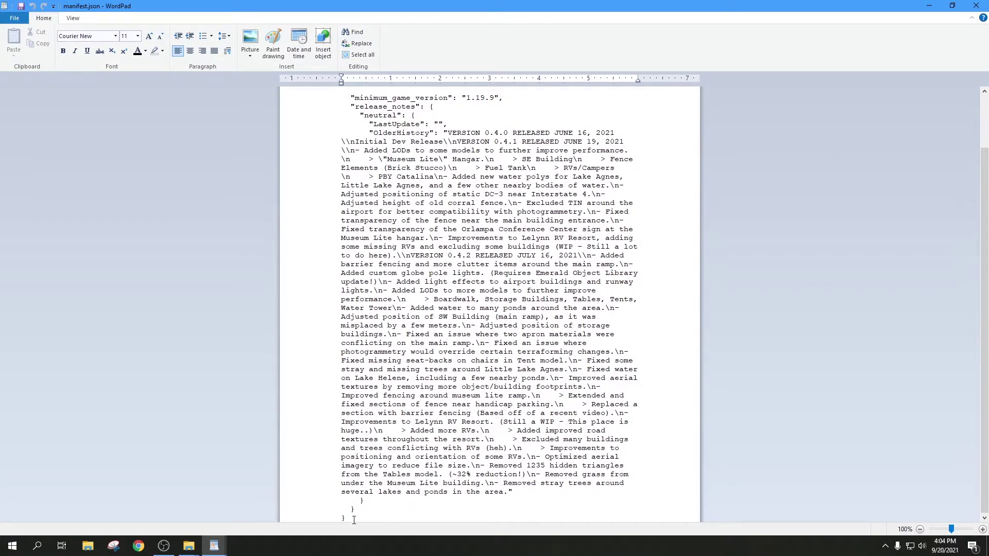
{"action": "left_click", "coordinate": [371, 503]}
{"action": "type", "text": ","}
{"action": "key", "text": "Return"}
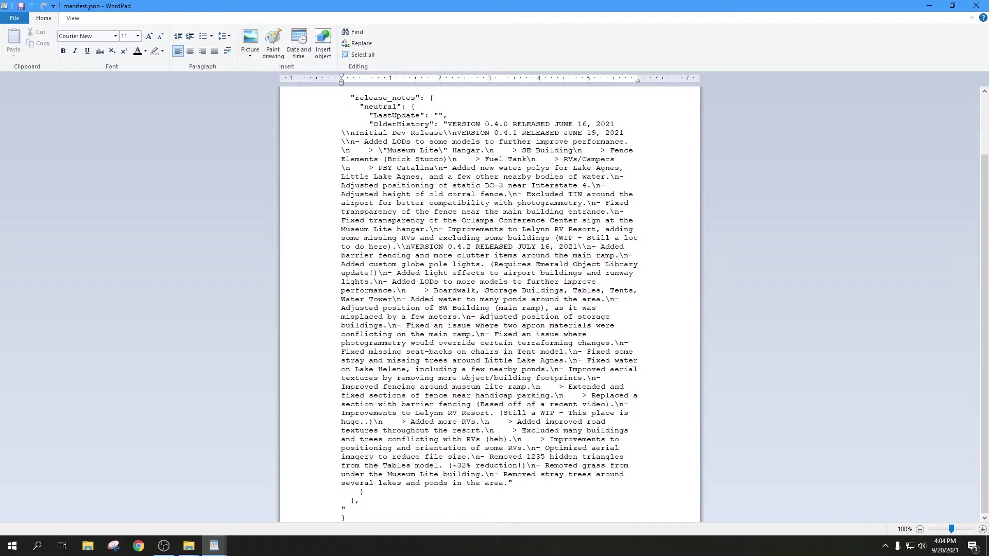
{"action": "type", "text": "\"total_package_size"}
{"action": "type", "text": "\"\""}
{"action": "type", "text": "00000000000000000000"}
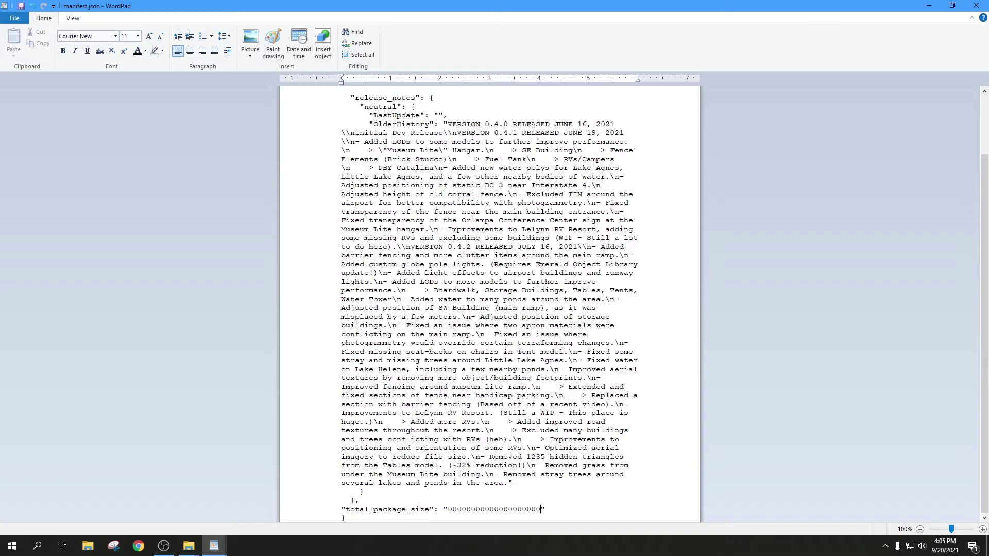
{"action": "left_click", "coordinate": [551, 508]}
{"action": "left_click", "coordinate": [14, 18]}
{"action": "left_click", "coordinate": [740, 213]}
- Select all five package items and view their combined Properties: 416 MB (436,389,767 bytes)
{"action": "double_click", "coordinate": [606, 5]}
{"action": "left_click", "coordinate": [472, 129]}
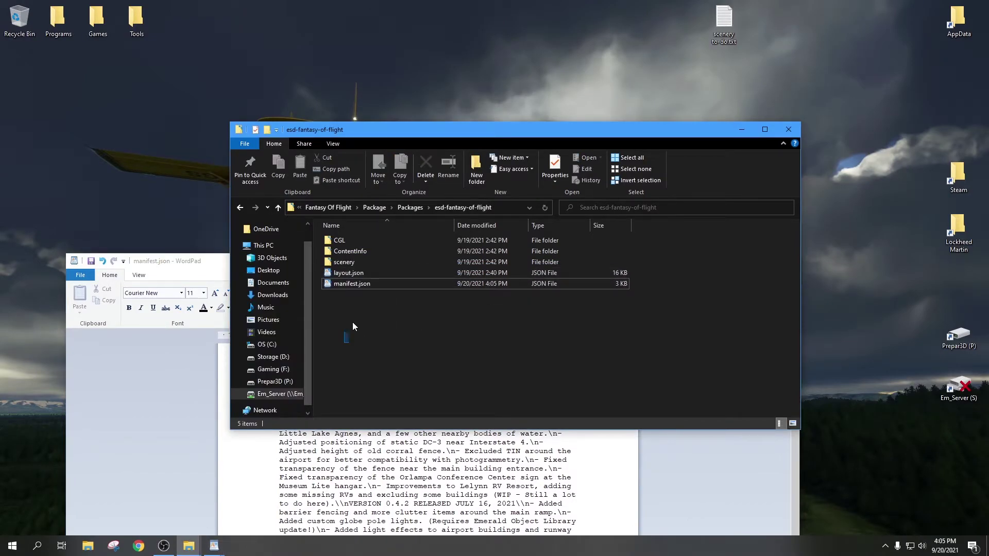
{"action": "left_click_drag", "start_coordinate": [353, 323], "coordinate": [425, 242]}
{"action": "right_click", "coordinate": [424, 242]}
{"action": "left_click", "coordinate": [469, 505]}
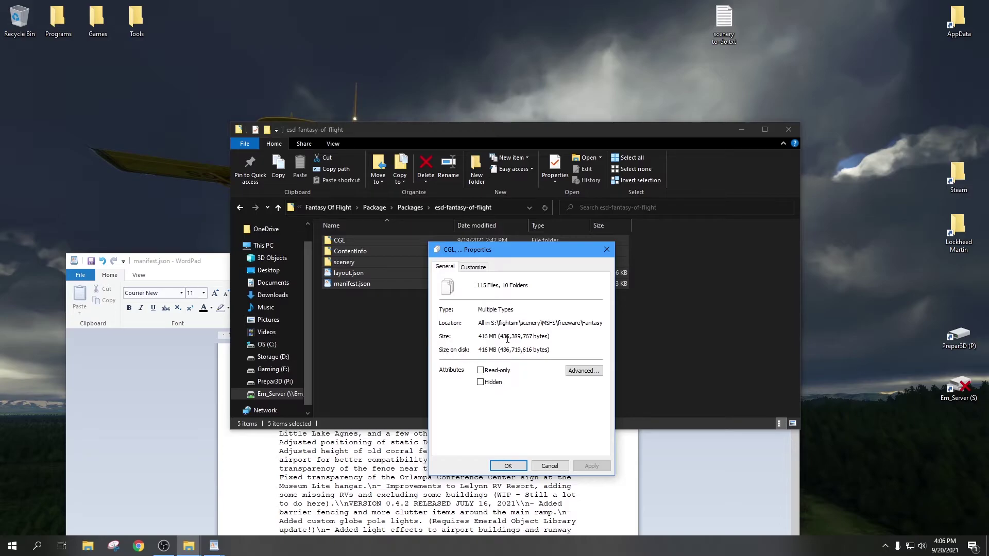
{"action": "left_click_drag", "start_coordinate": [501, 336], "coordinate": [551, 338]}
{"action": "left_click_drag", "start_coordinate": [542, 251], "coordinate": [219, 19]}
{"action": "left_click", "coordinate": [685, 468]}
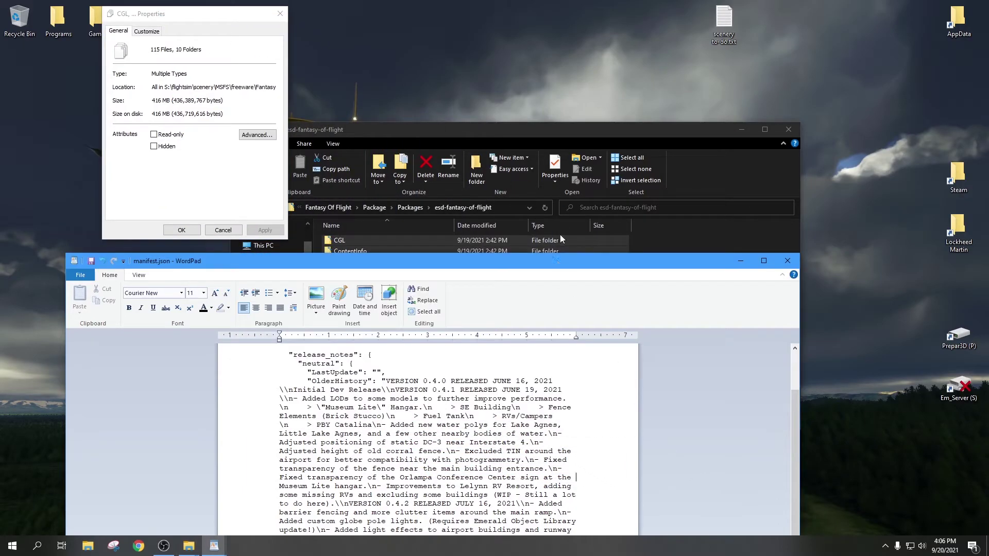
{"action": "left_click_drag", "start_coordinate": [559, 262], "coordinate": [674, 134]}
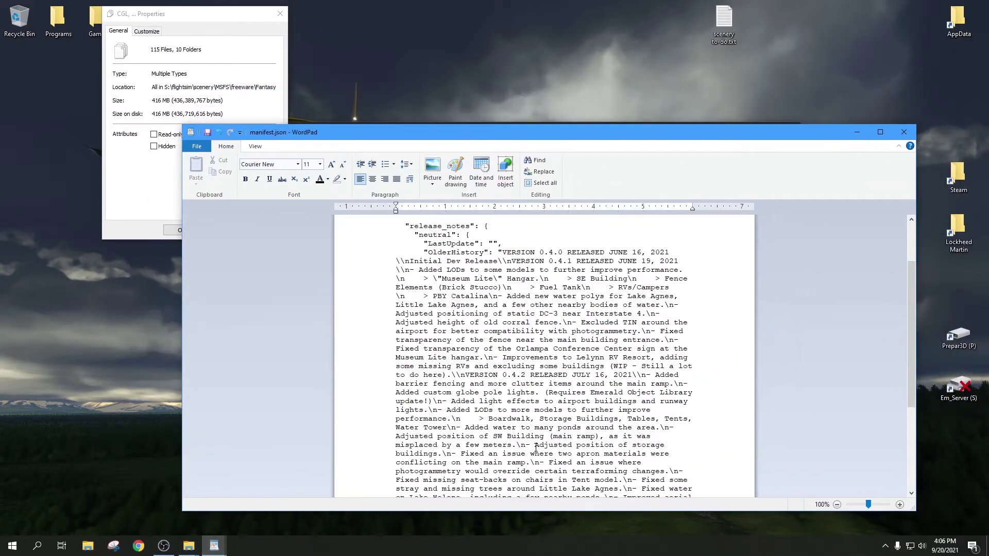
{"action": "scroll", "coordinate": [536, 447], "scroll_direction": "down", "scroll_amount": 6}
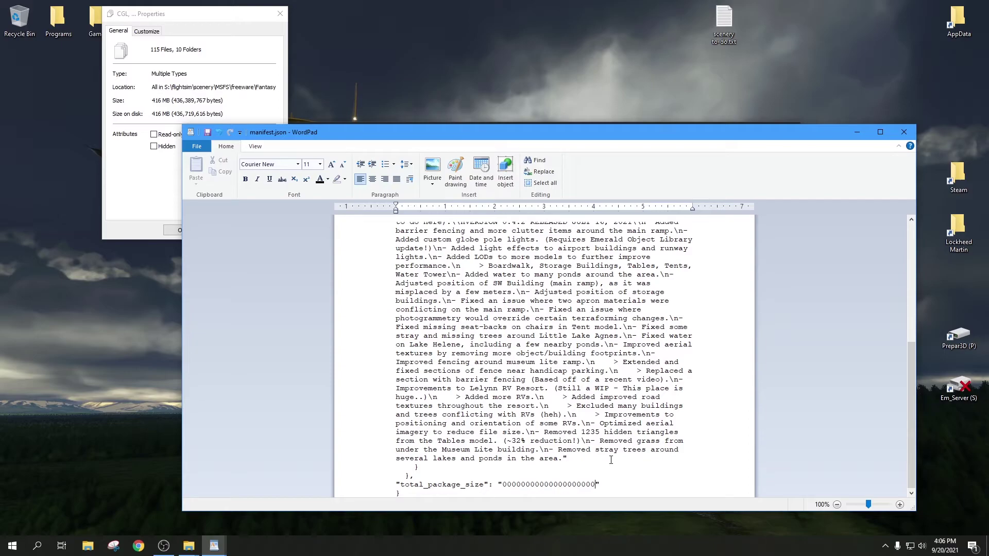
{"action": "key", "text": "BackSpace"}
{"action": "key", "text": "BackSpace"}
{"action": "key", "text": "BackSpace"}
{"action": "key", "text": "BackSpace"}
{"action": "key", "text": "BackSpace"}
{"action": "key", "text": "BackSpace"}
{"action": "key", "text": "BackSpace"}
{"action": "key", "text": "BackSpace"}
{"action": "key", "text": "BackSpace"}
{"action": "type", "text": "43638976"}
{"action": "left_click", "coordinate": [904, 132]}
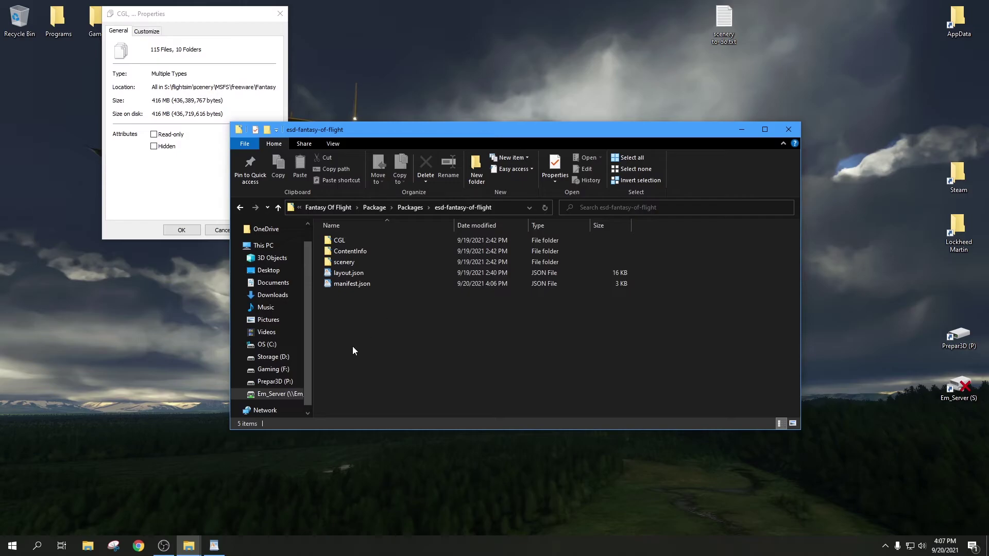
{"action": "left_click_drag", "start_coordinate": [352, 346], "coordinate": [406, 376]}
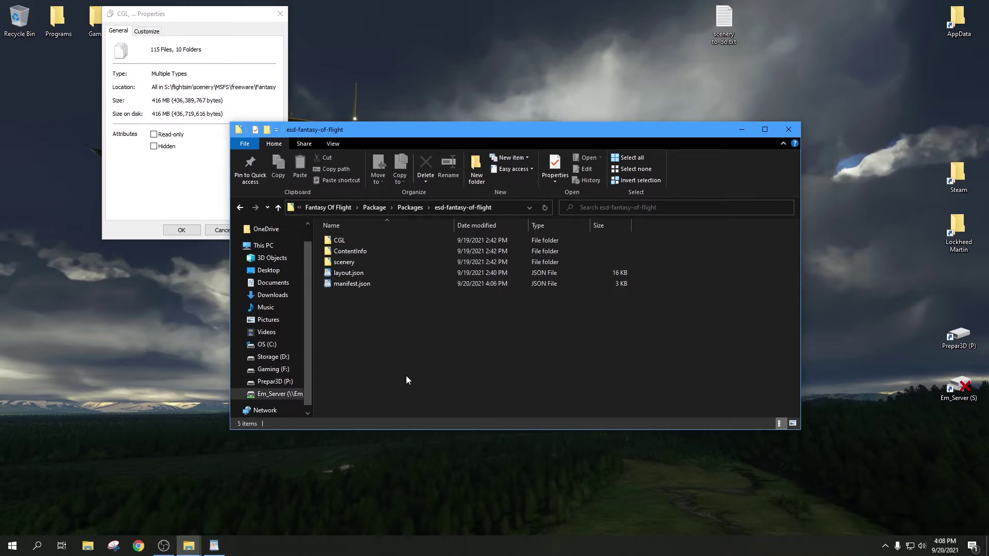